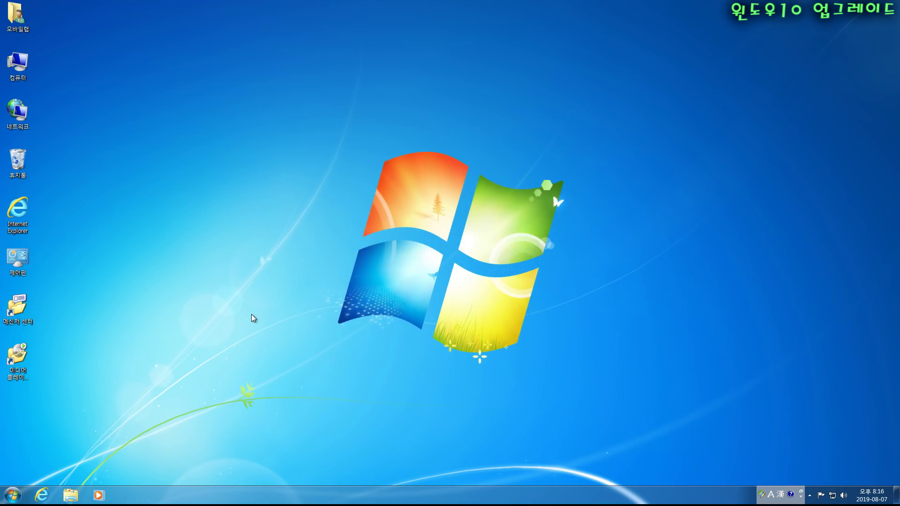
left_click(43, 496)
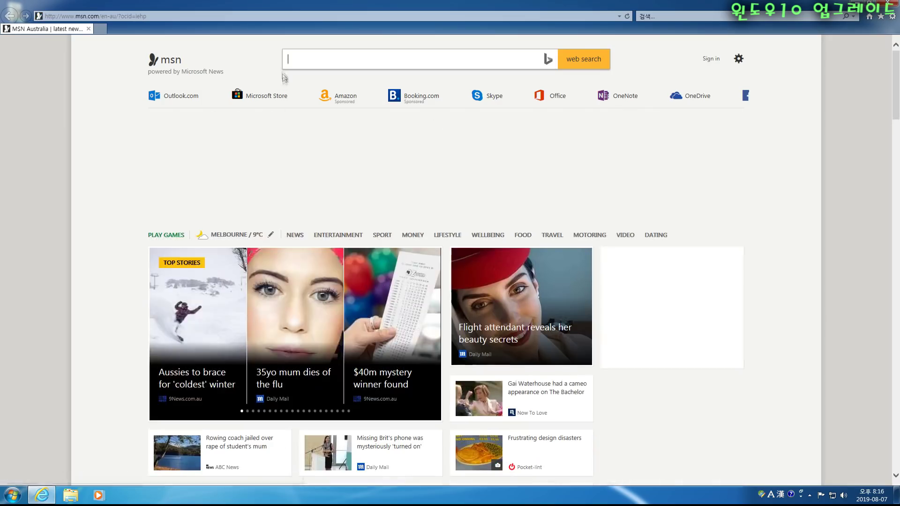
left_click(107, 15)
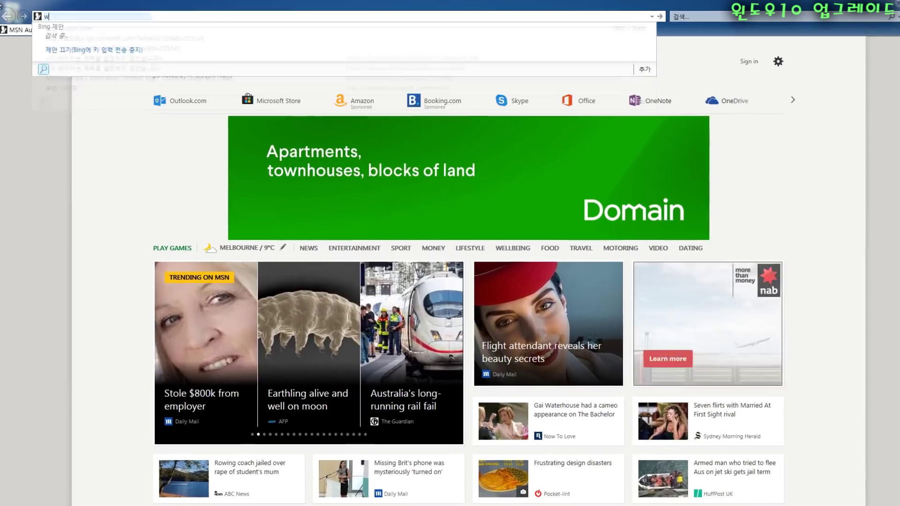
type("www.google.com")
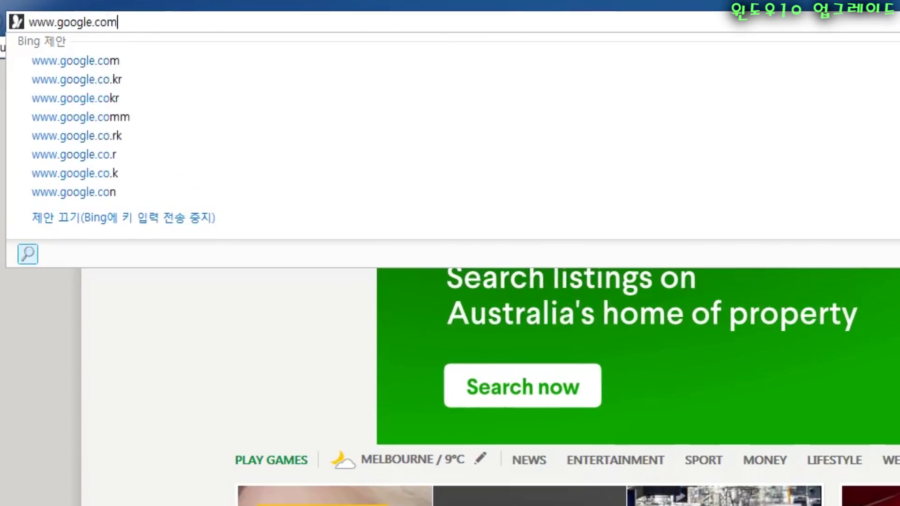
key("Return")
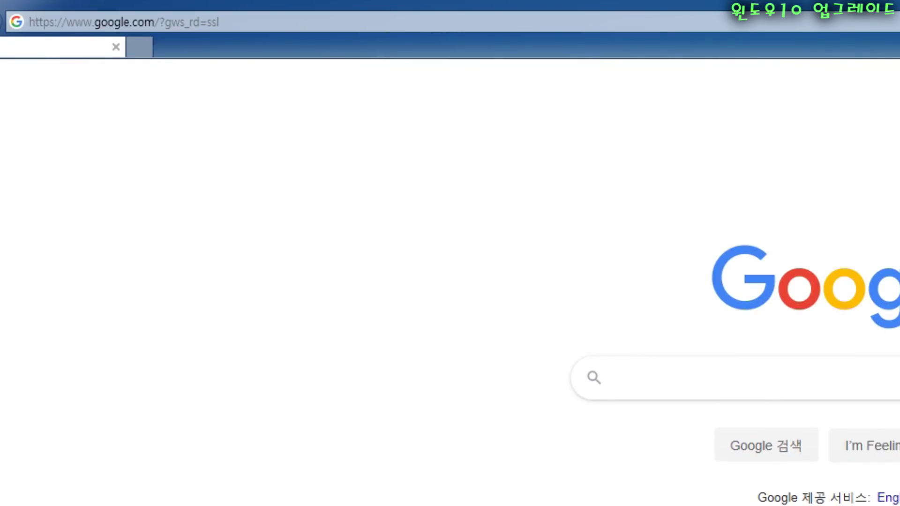
- Search Google for "마이크로소프트 윈도우10 다운로드"
type("마익크로소프트")
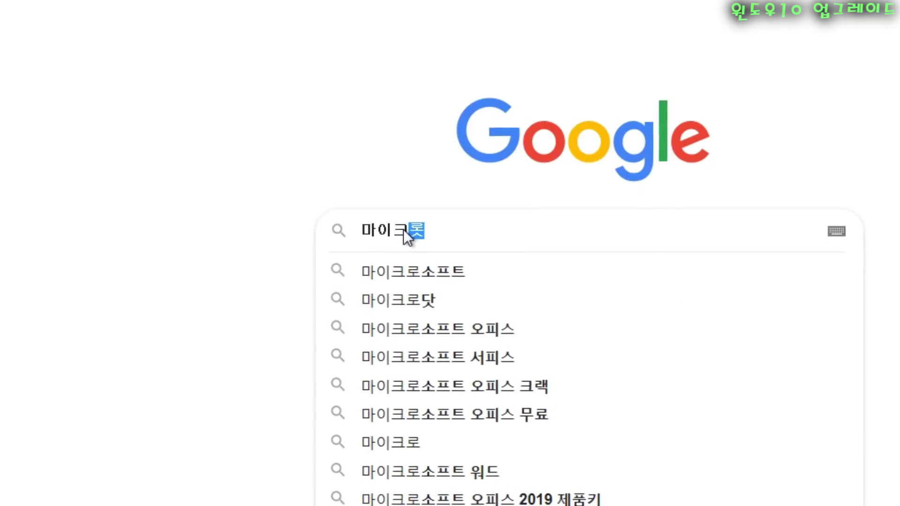
type(" 윈도")
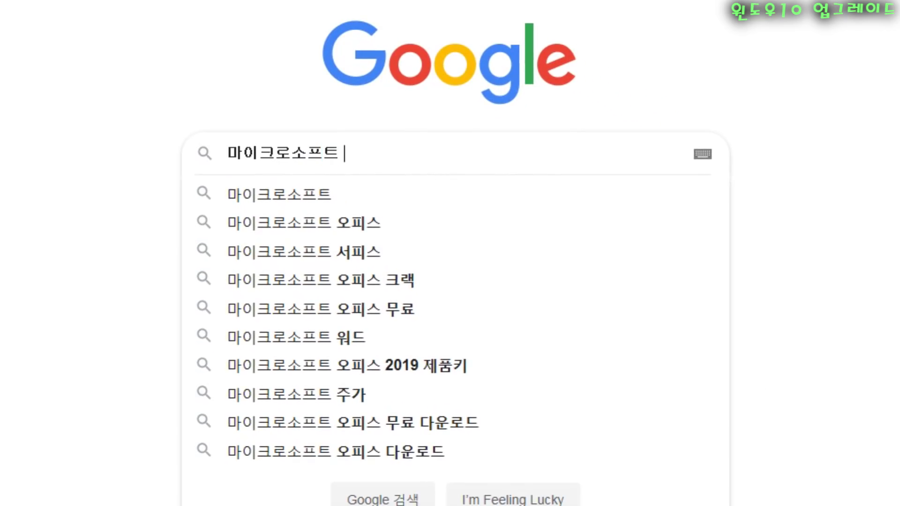
type("우")
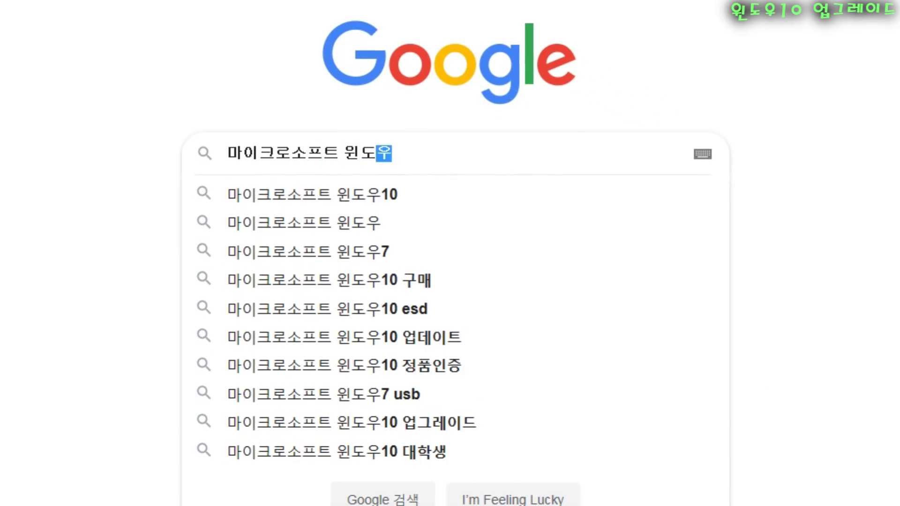
type("10 다운로드")
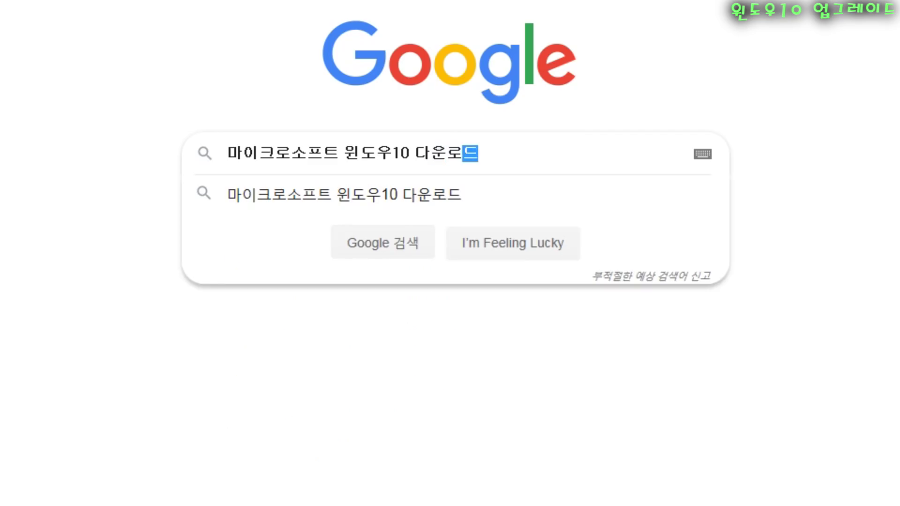
key("Return")
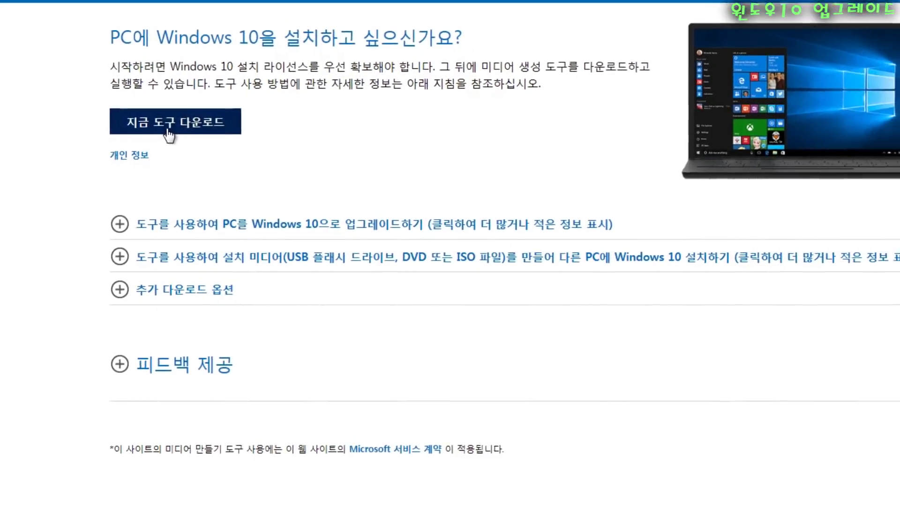
- Download the Windows 10 media creation tool from the Microsoft page and save MediaCreationTool1903.exe
left_click(128, 97)
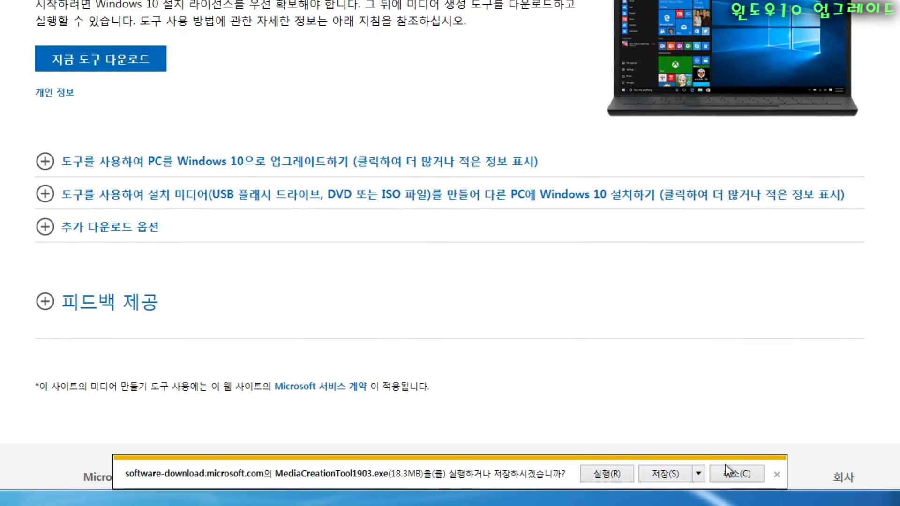
left_click(658, 475)
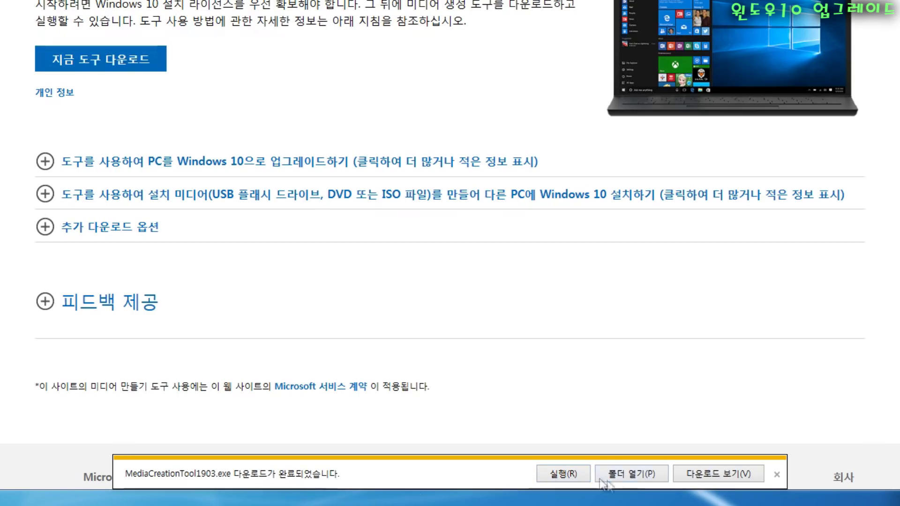
- Check the Downloads folder for the MediaCreationTool1903 file, then close the folder window
left_click(573, 478)
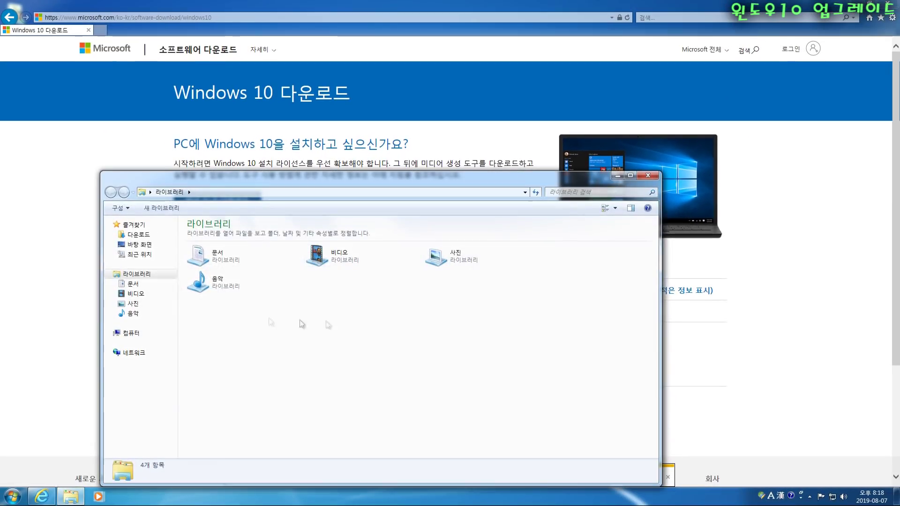
left_click(138, 235)
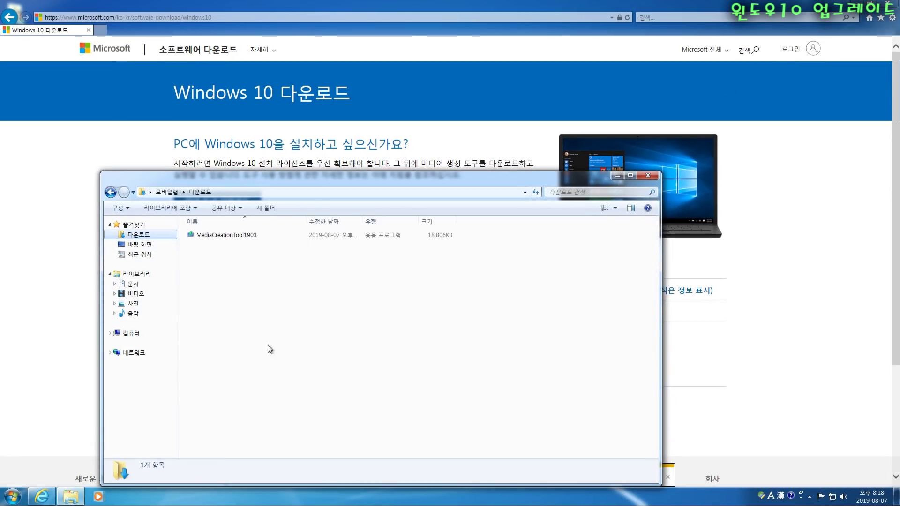
left_click(231, 236)
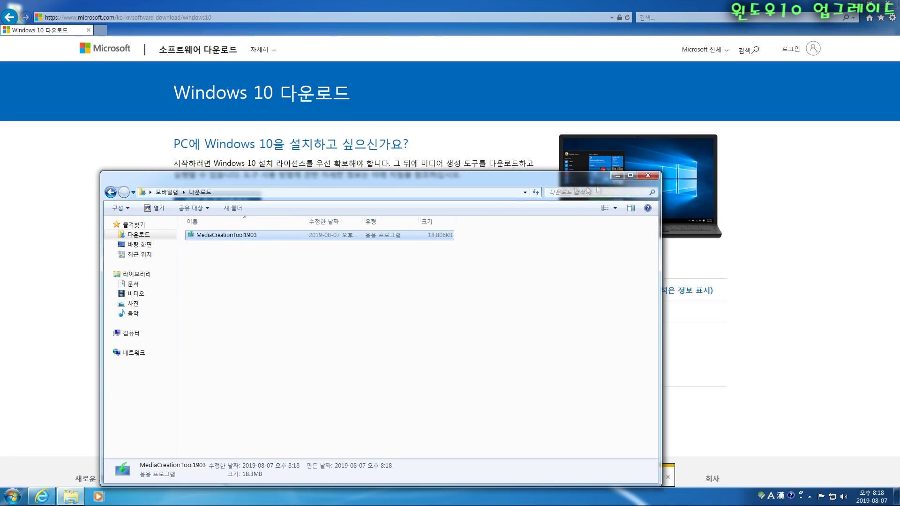
left_click(648, 175)
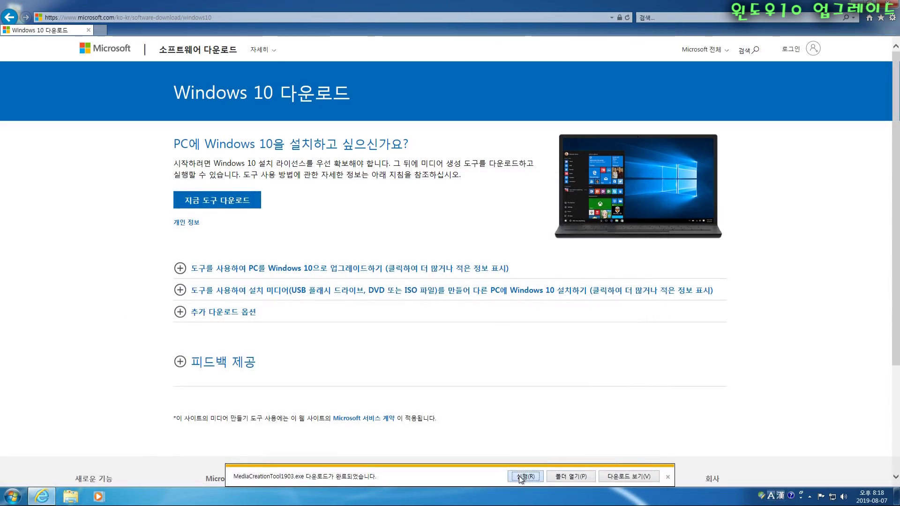
- Run the downloaded MediaCreationTool1903.exe and accept the tool's licence terms
left_click(521, 476)
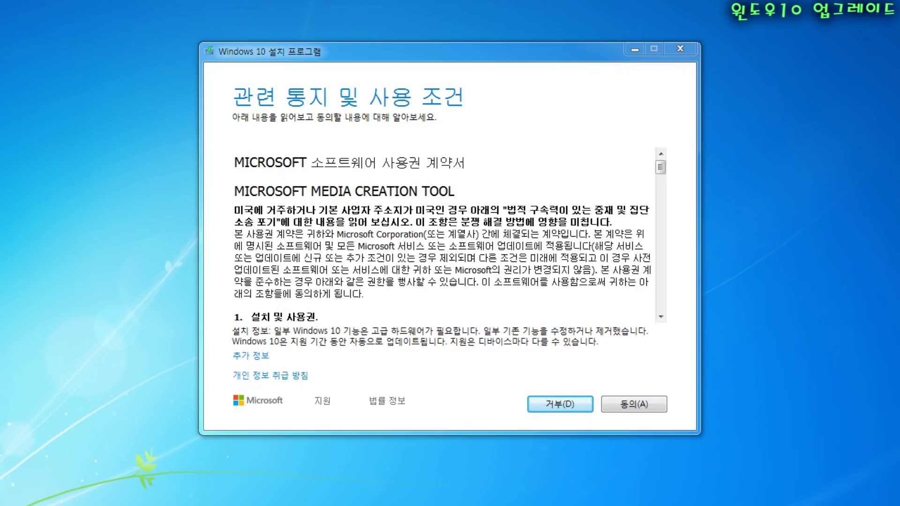
left_click(634, 406)
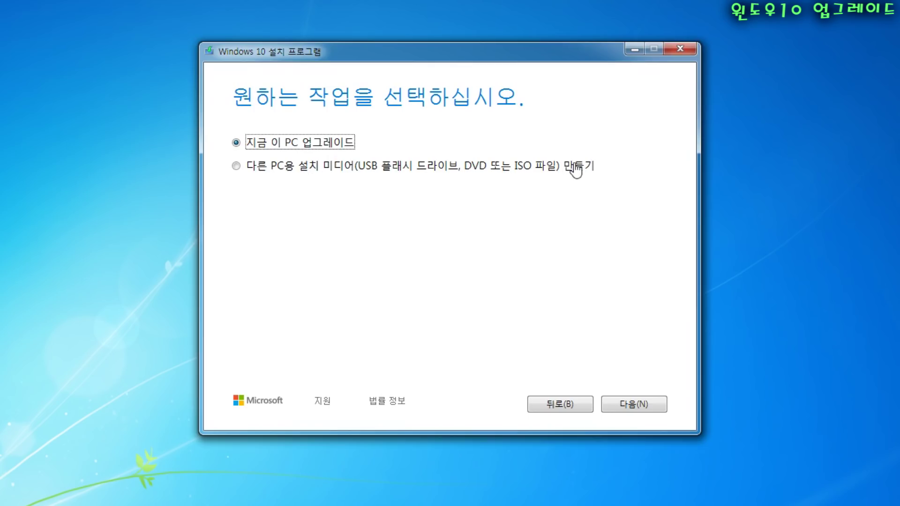
- Choose the option to upgrade this PC now (지금 이 PC 업그레이드) and accept the Windows operating system licence terms
left_click(236, 167)
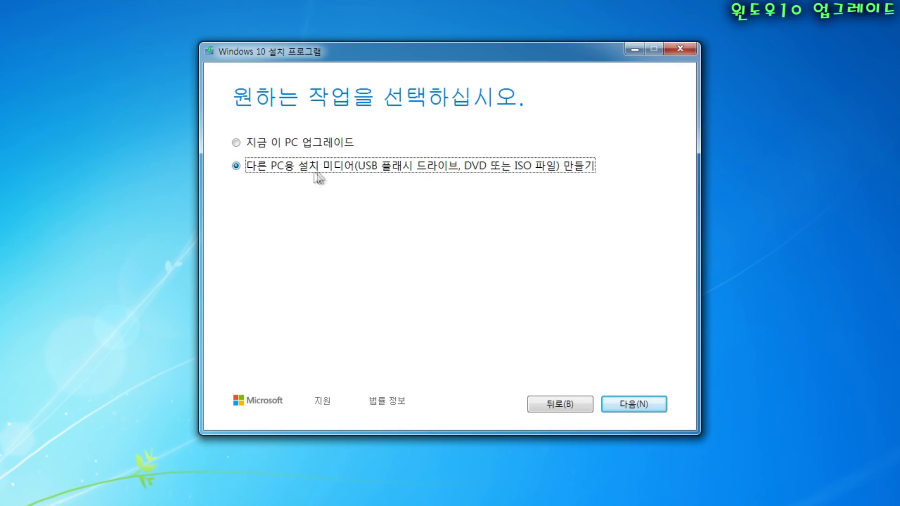
left_click(236, 143)
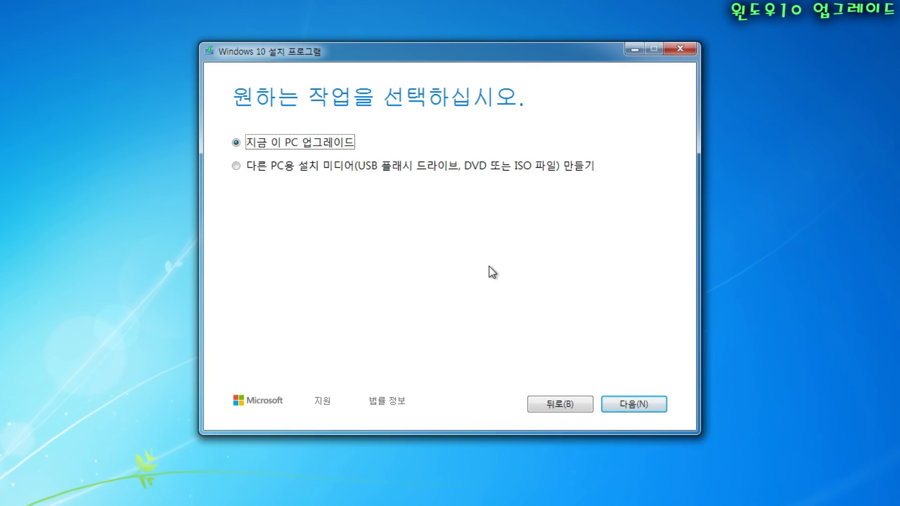
left_click(638, 406)
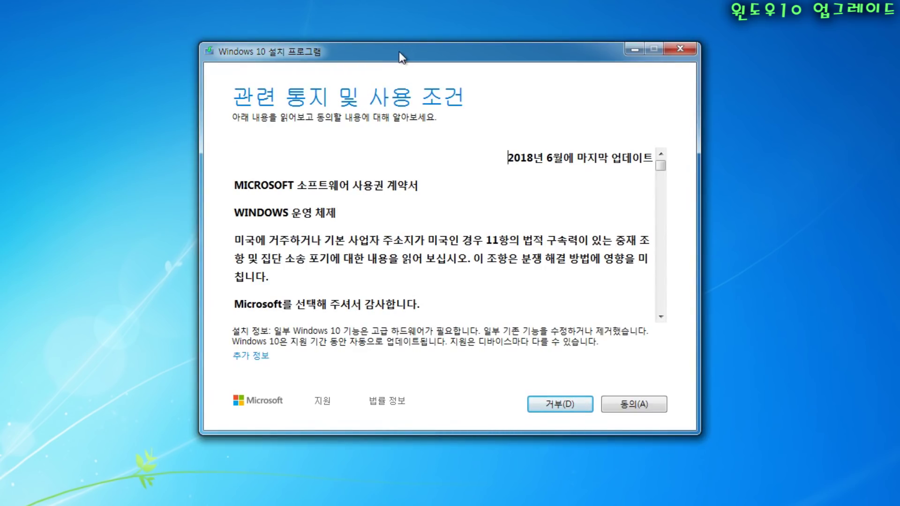
left_click(628, 405)
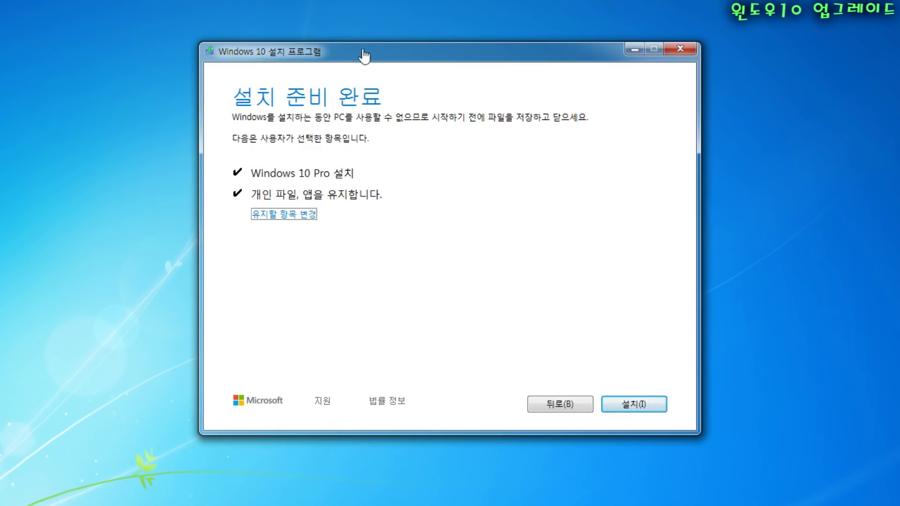
- Go through the choices of what to keep, select keeping personal files and apps, and start the Windows 10 Pro installation
left_click_drag(382, 52, 419, 49)
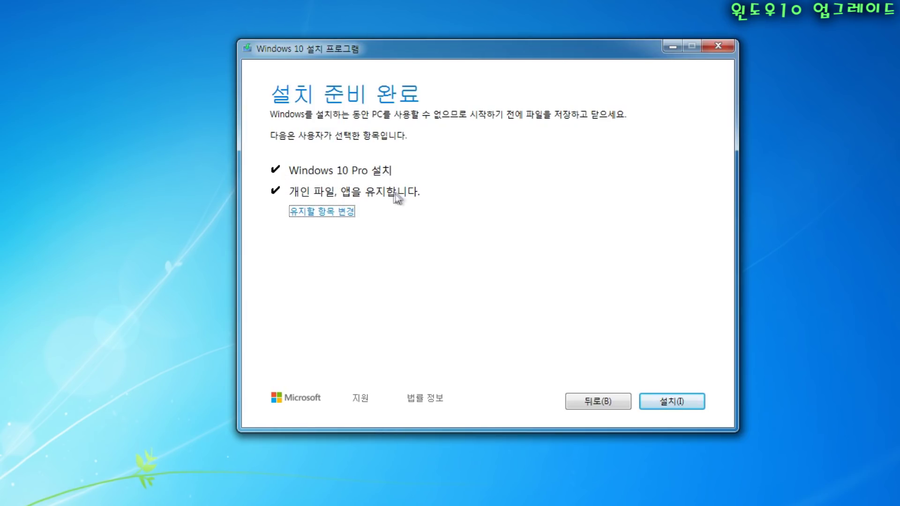
left_click(328, 213)
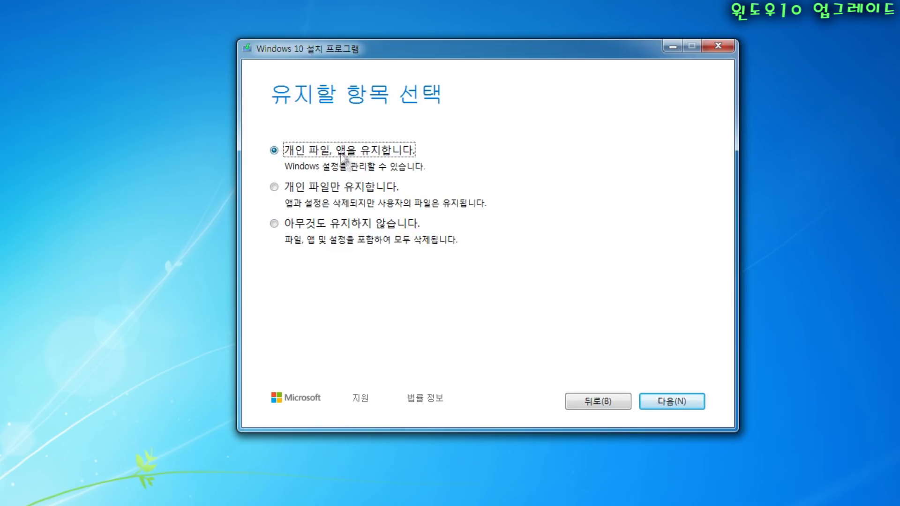
left_click(337, 188)
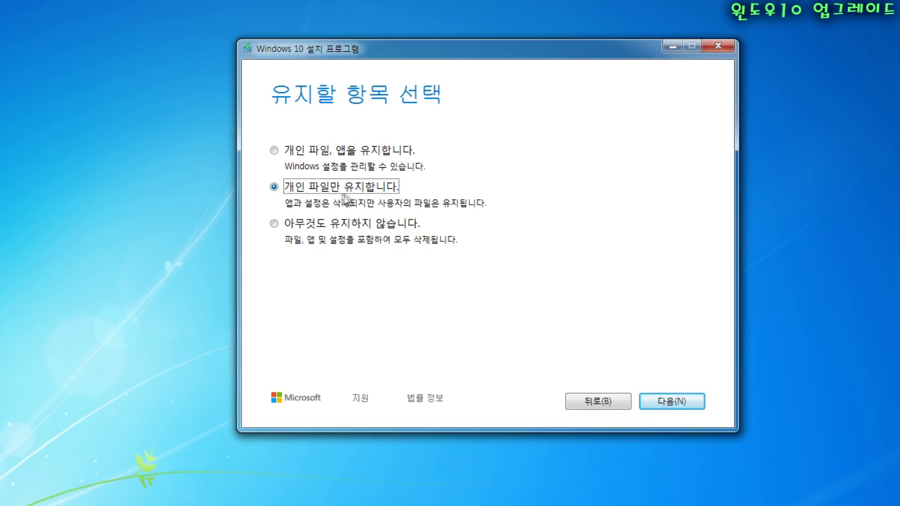
left_click(358, 222)
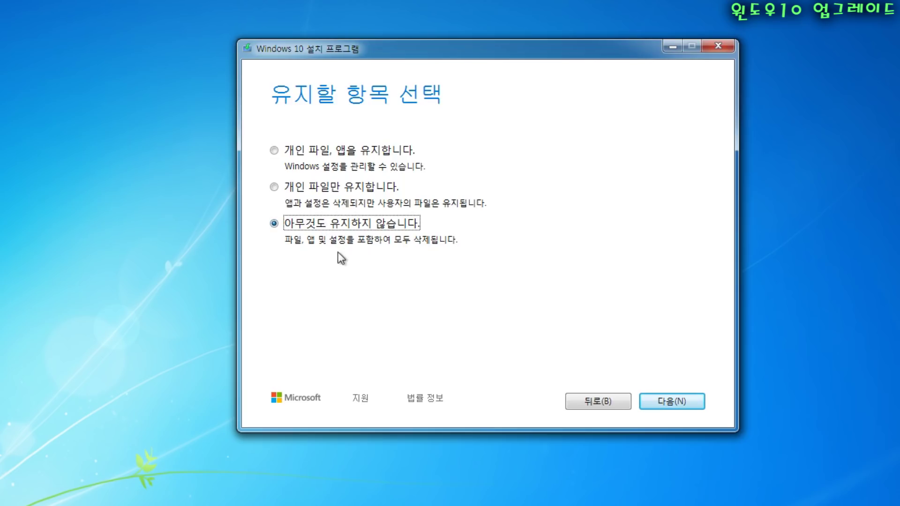
left_click(331, 186)
left_click(329, 150)
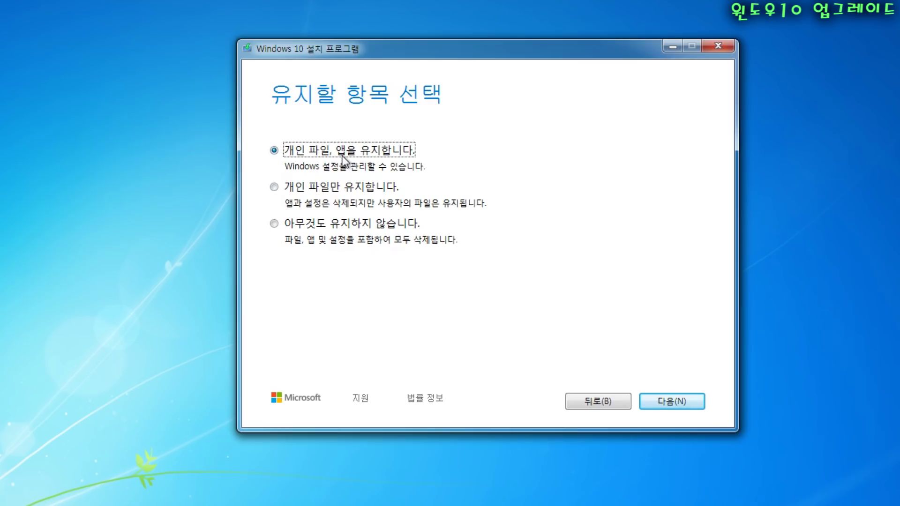
left_click(672, 401)
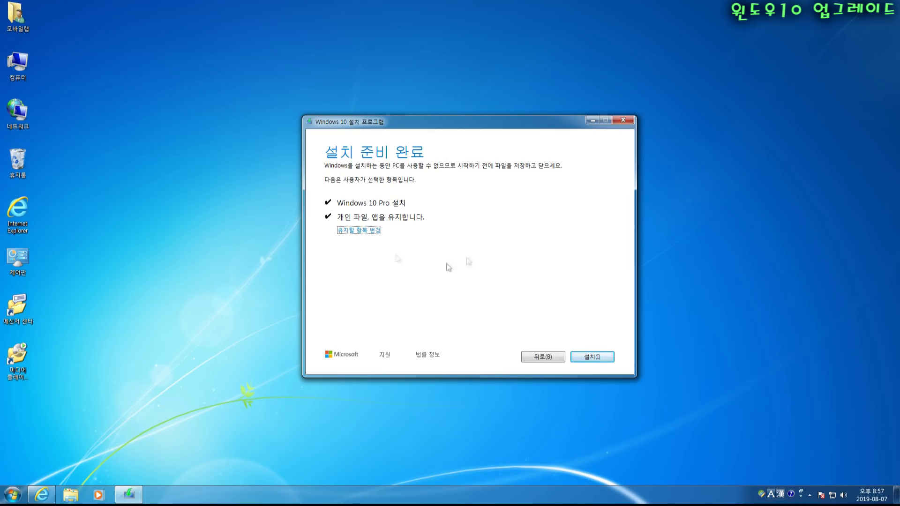
left_click(595, 358)
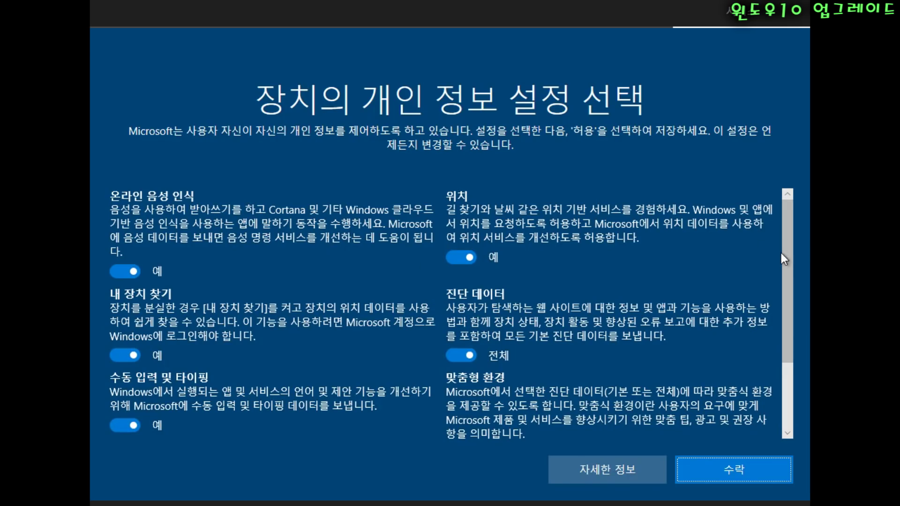
- Try the location toggle off and back on, then accept the device privacy settings with location enabled
left_click_drag(786, 237, 807, 187)
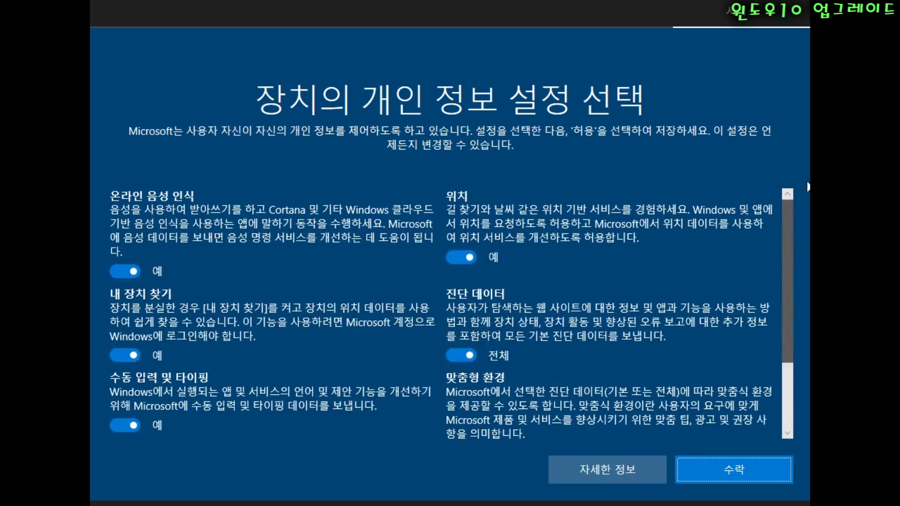
left_click(460, 257)
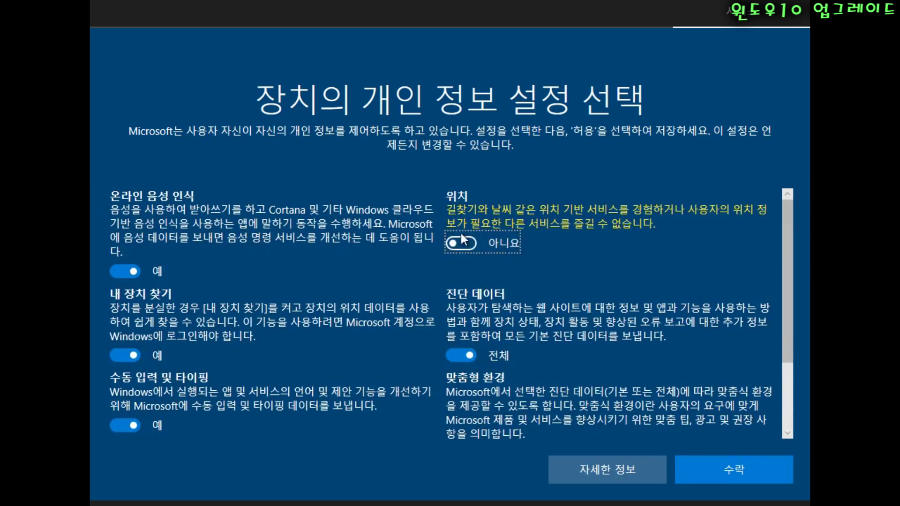
left_click(449, 245)
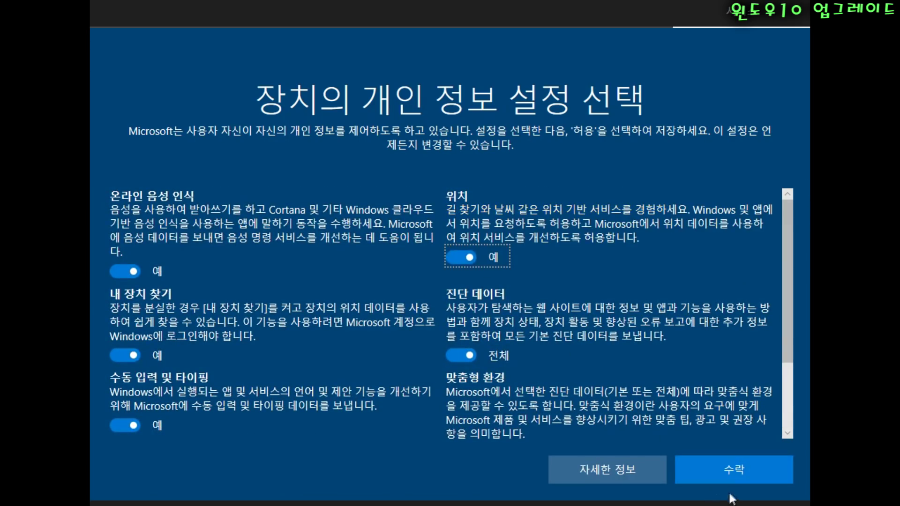
left_click(734, 470)
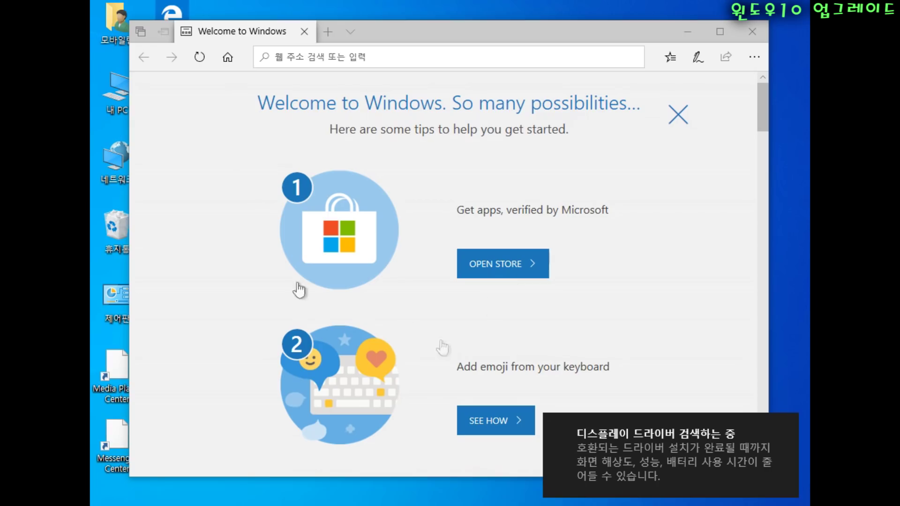
- Close the Welcome to Windows page, change the display resolution to a higher widescreen size, keep the change and close the display settings
left_click(746, 32)
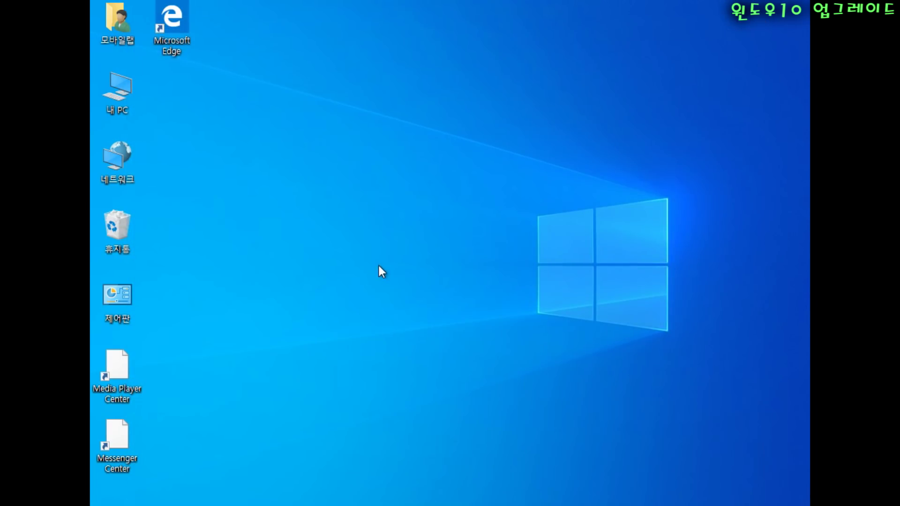
right_click(367, 230)
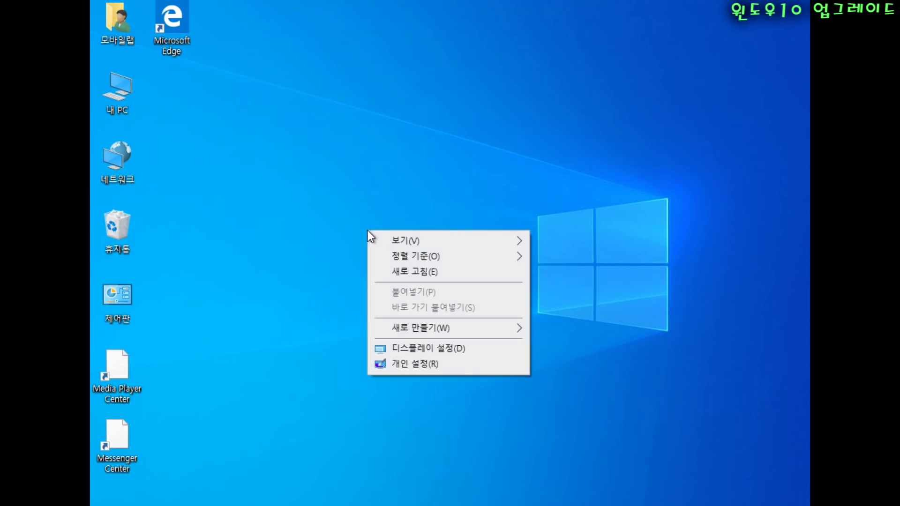
left_click(435, 350)
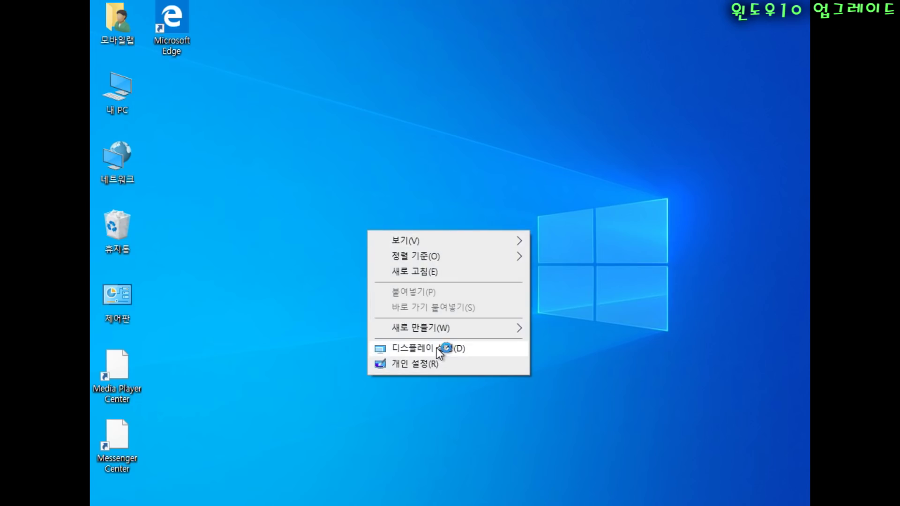
scroll(452, 283, "down", 5)
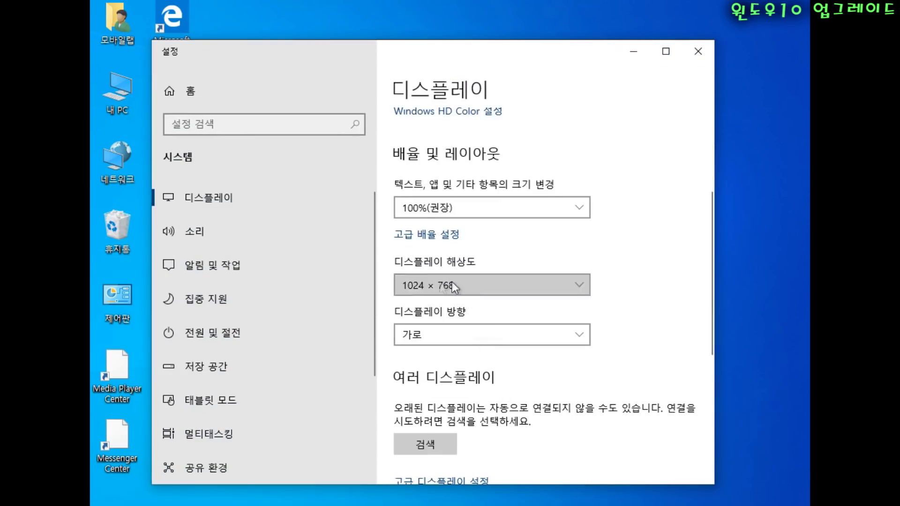
left_click(452, 282)
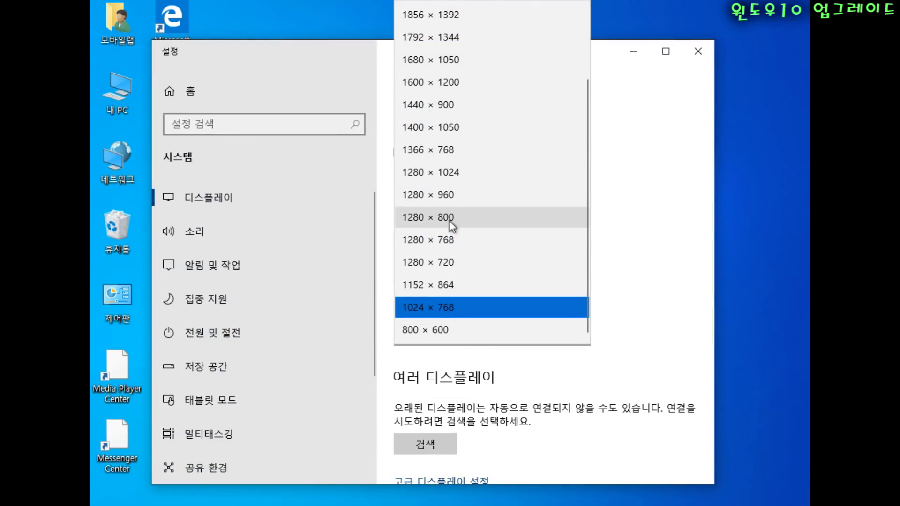
scroll(451, 216, "up", 2)
left_click(446, 60)
left_click(227, 198)
key("alt+F4")
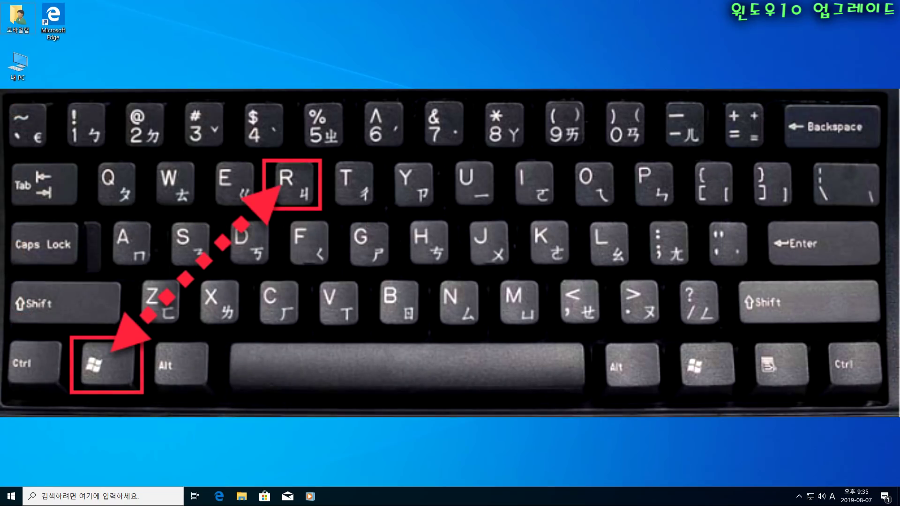
- Run winver to check the installed Windows edition and version, and dismiss the information window
key("super+r")
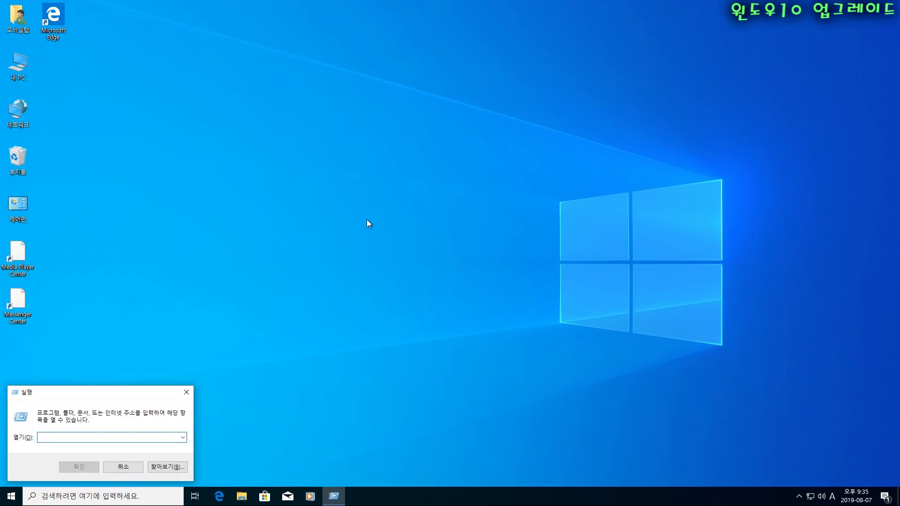
type("winver")
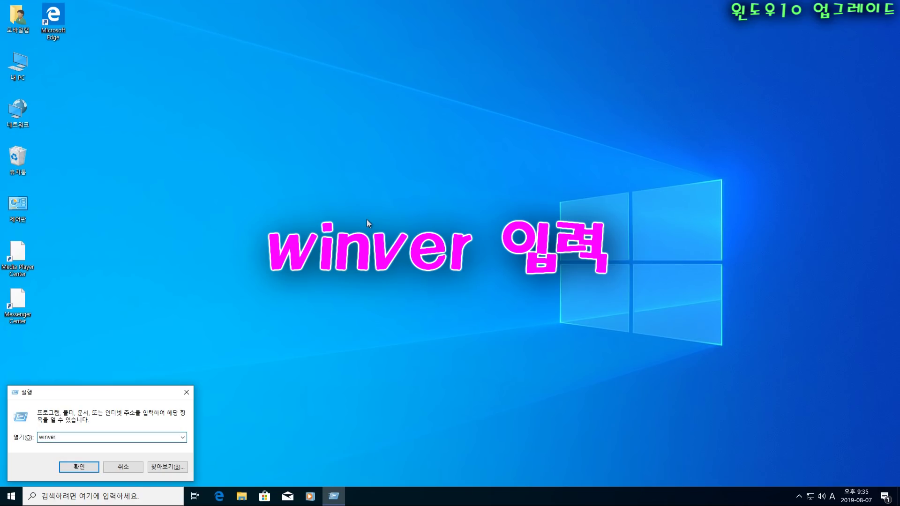
key("Return")
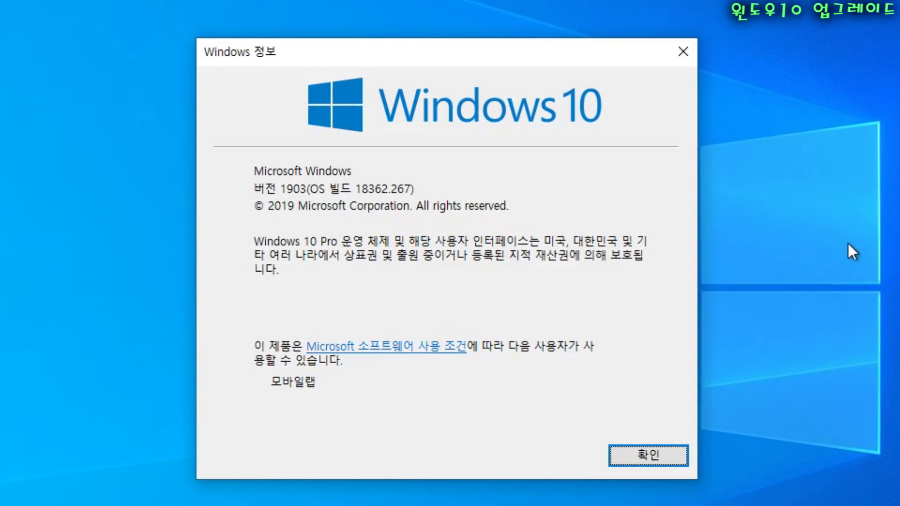
left_click(643, 458)
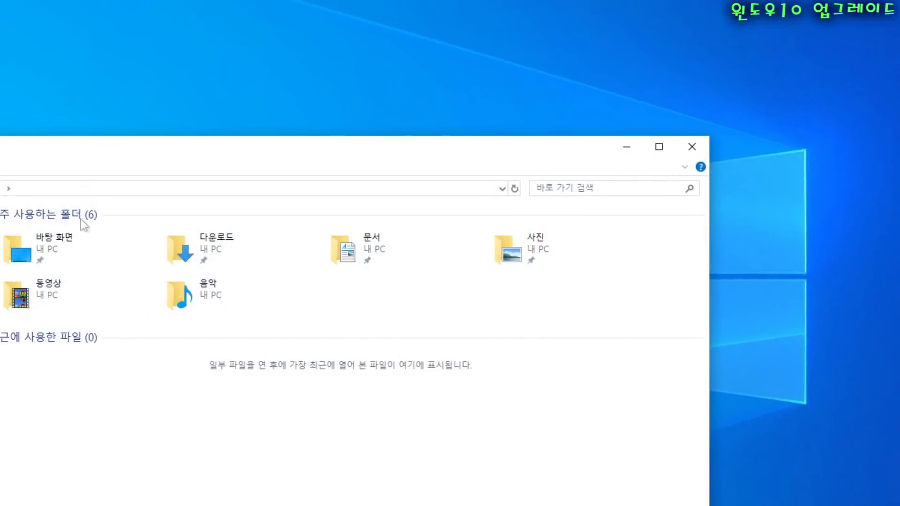
- Check the Downloads (다운로드) folder with its MediaCreationTool1903 file and the Documents (문서) folder for preserved files
left_click(70, 253)
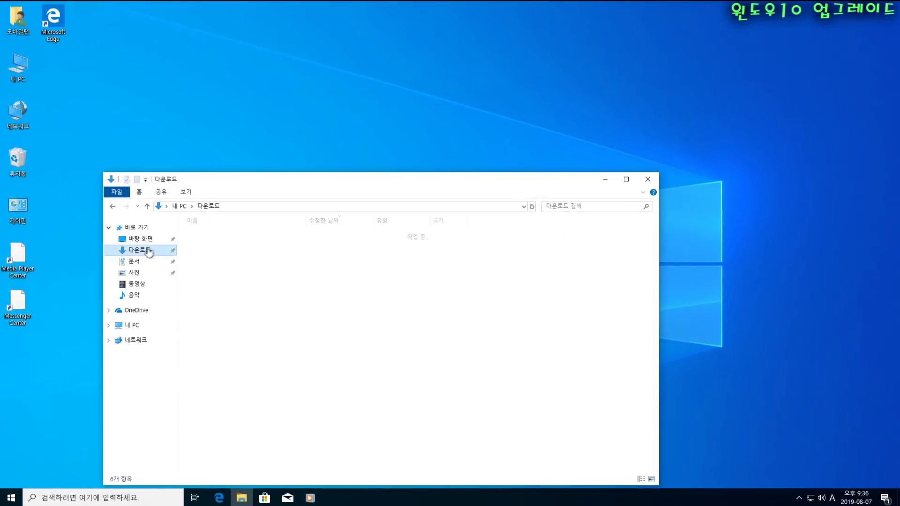
left_click(222, 248)
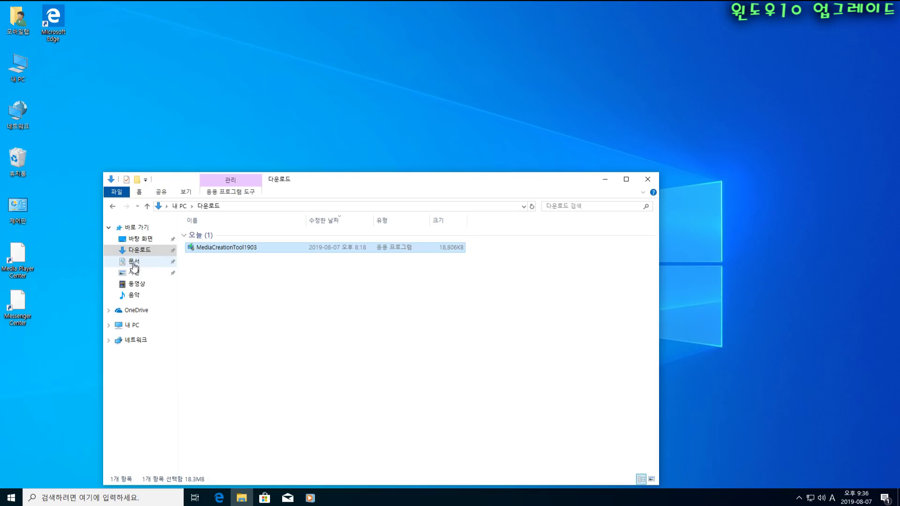
left_click(133, 263)
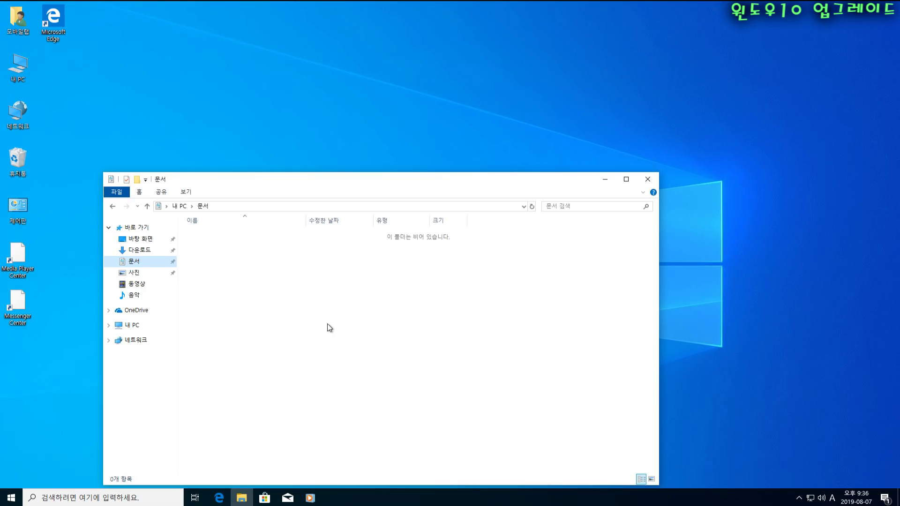
- Look over the installed apps in the Start menu, dismiss it and close the Documents folder window
left_click(12, 498)
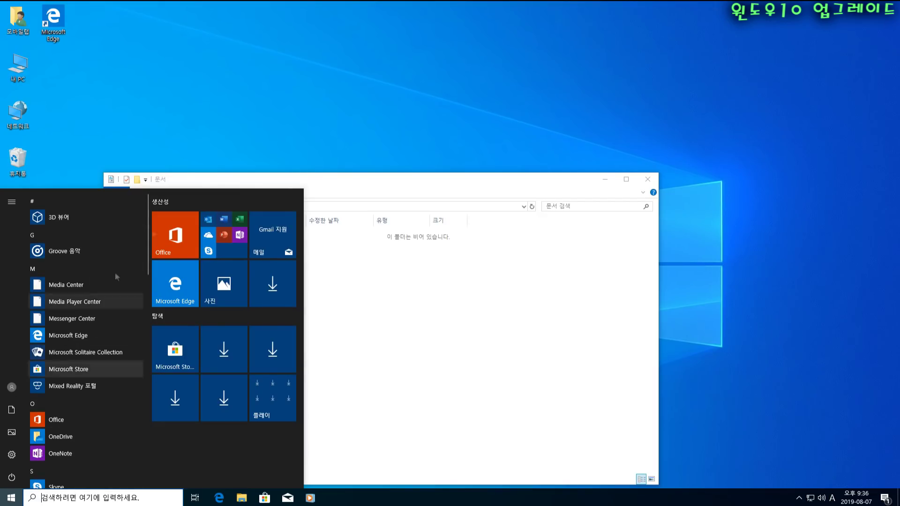
left_click(258, 125)
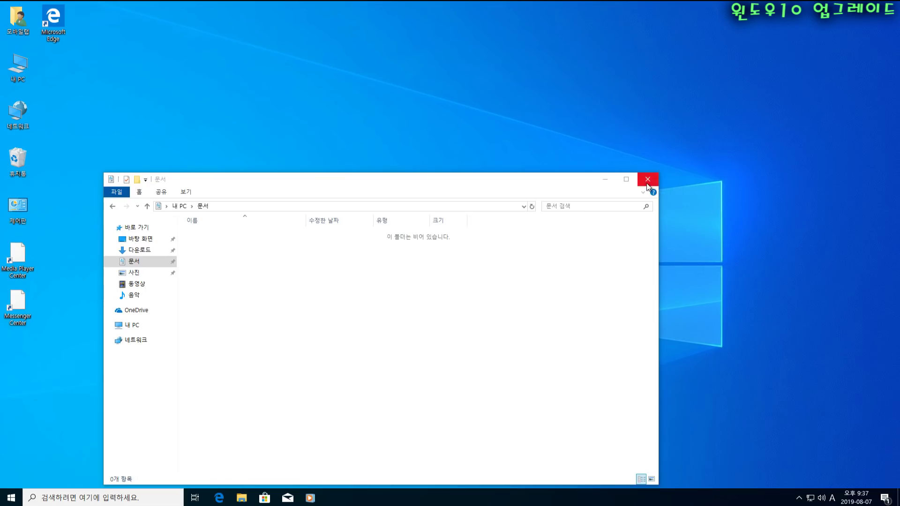
left_click(647, 180)
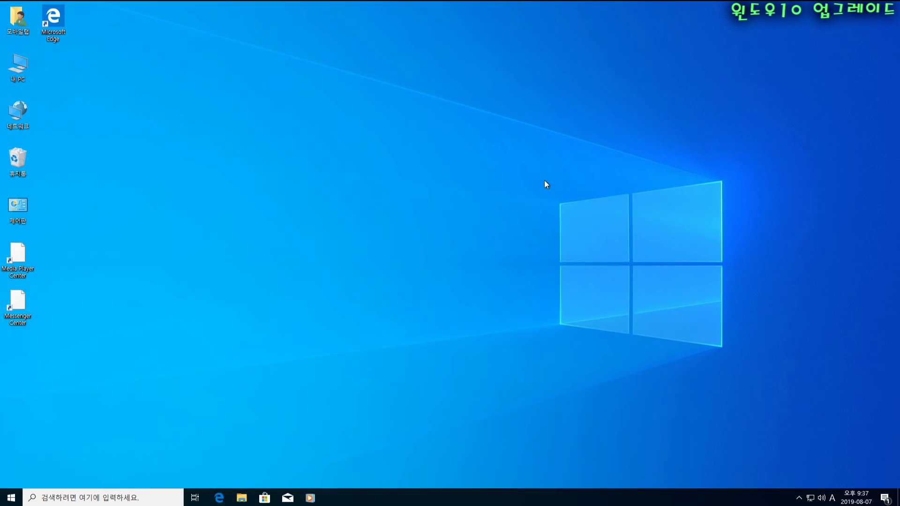